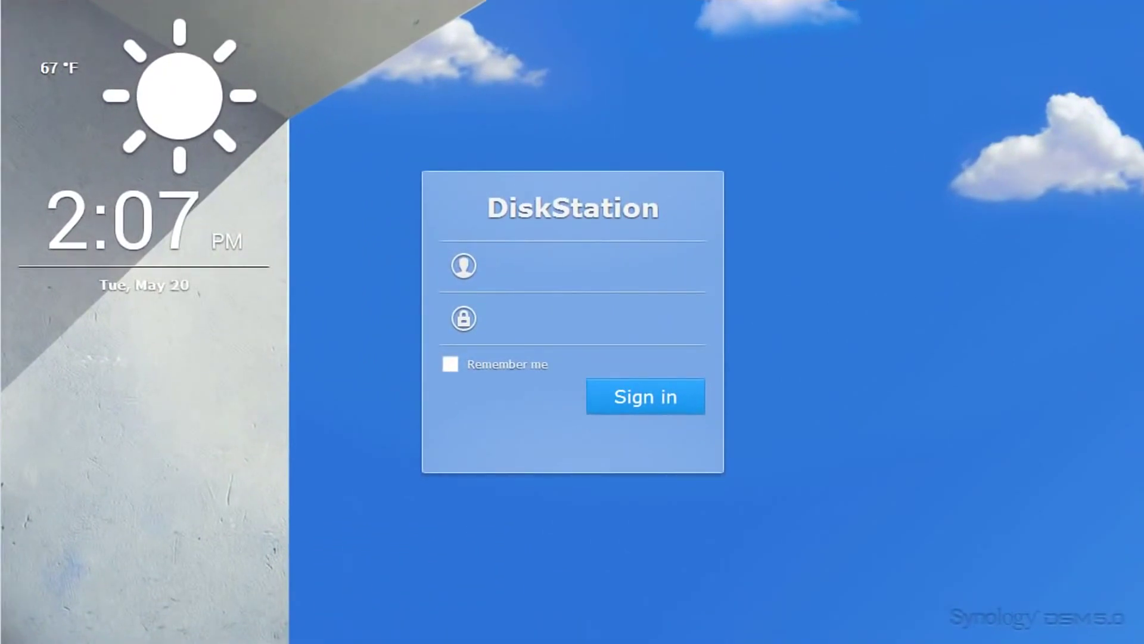
Sign in to the DiskStation with the administrator account's username and password.
text(ad)
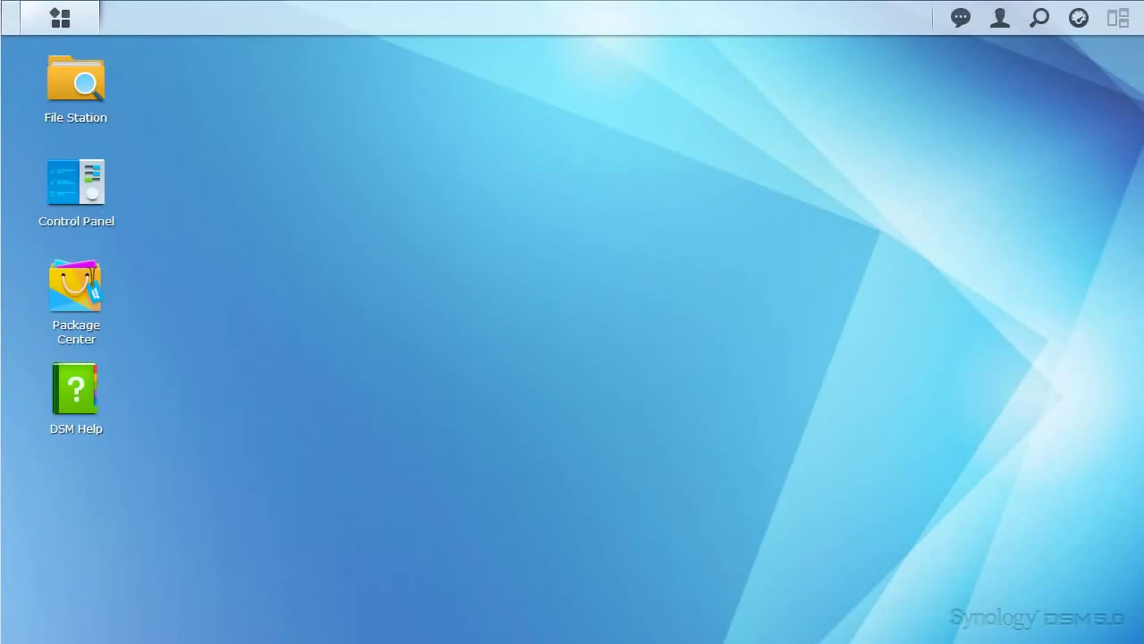
Search Package Center for 'Cloud Station' and install the package.
click(74, 292)
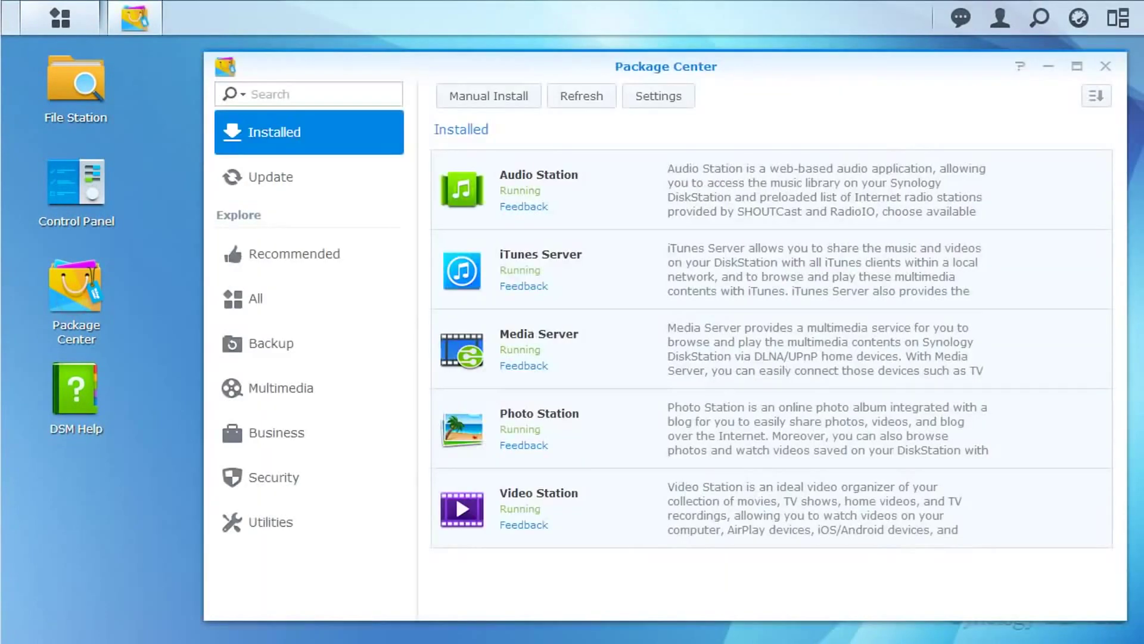
click(286, 93)
text(C)
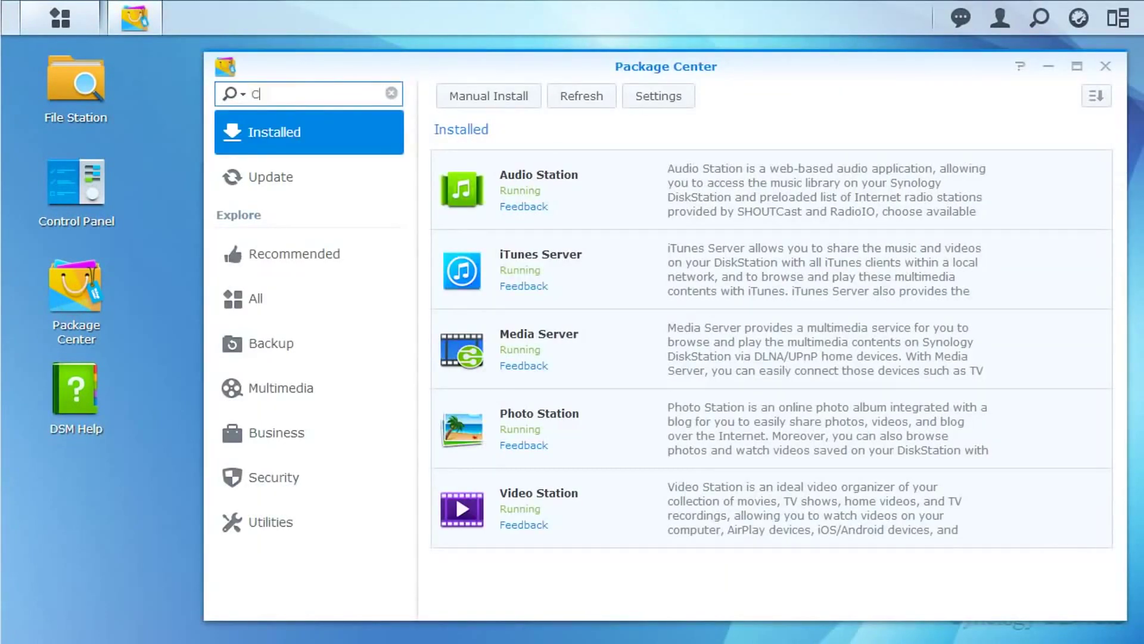
text(loud Station)
key(Return)
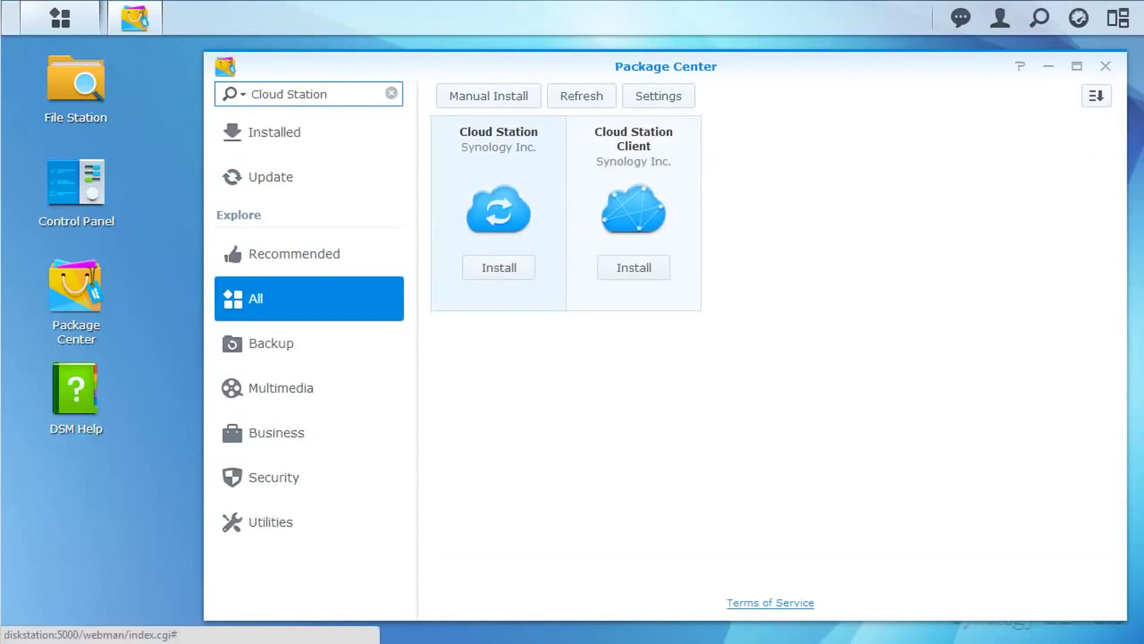
click(513, 269)
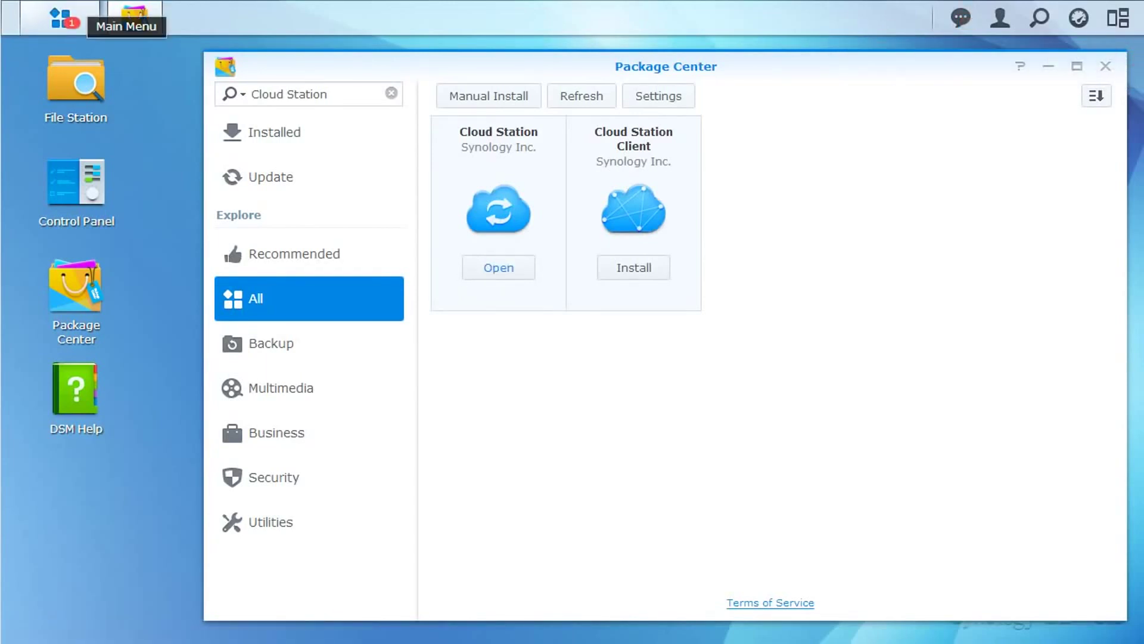
Add a Cloud Station shortcut from Main Menu to the desktop and close Package Center.
click(60, 18)
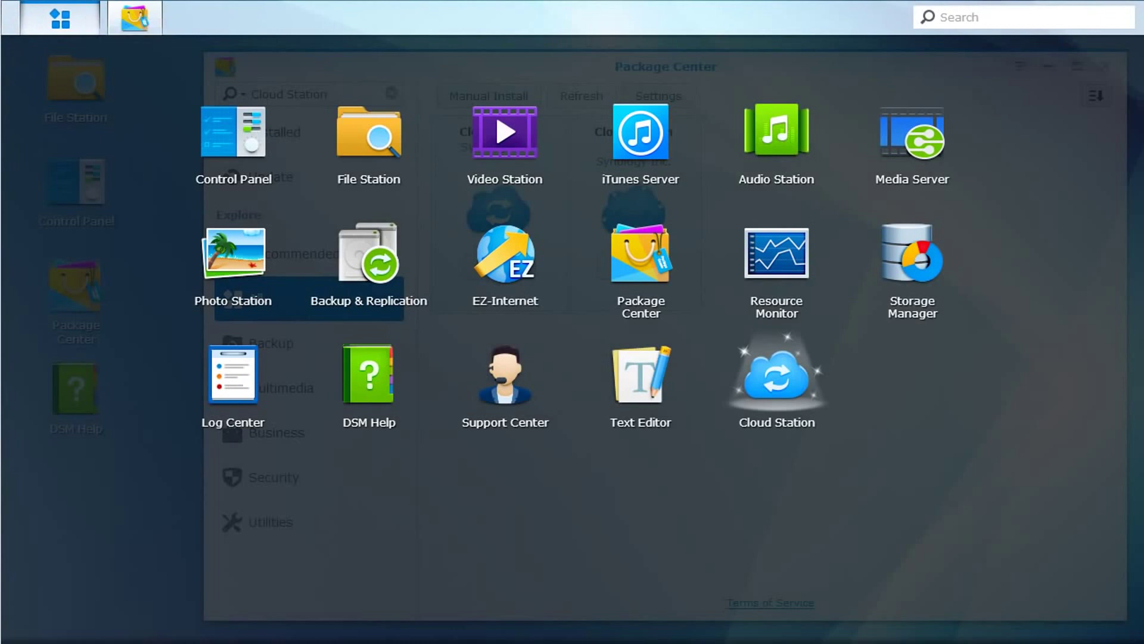
drag(776, 376, 123, 522)
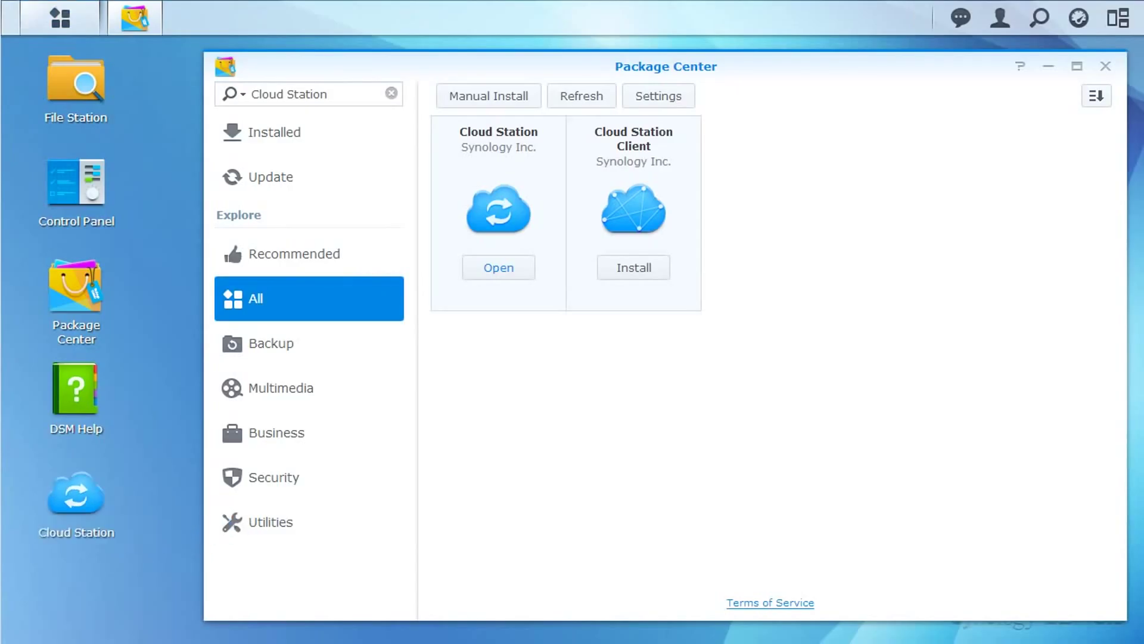
click(1105, 66)
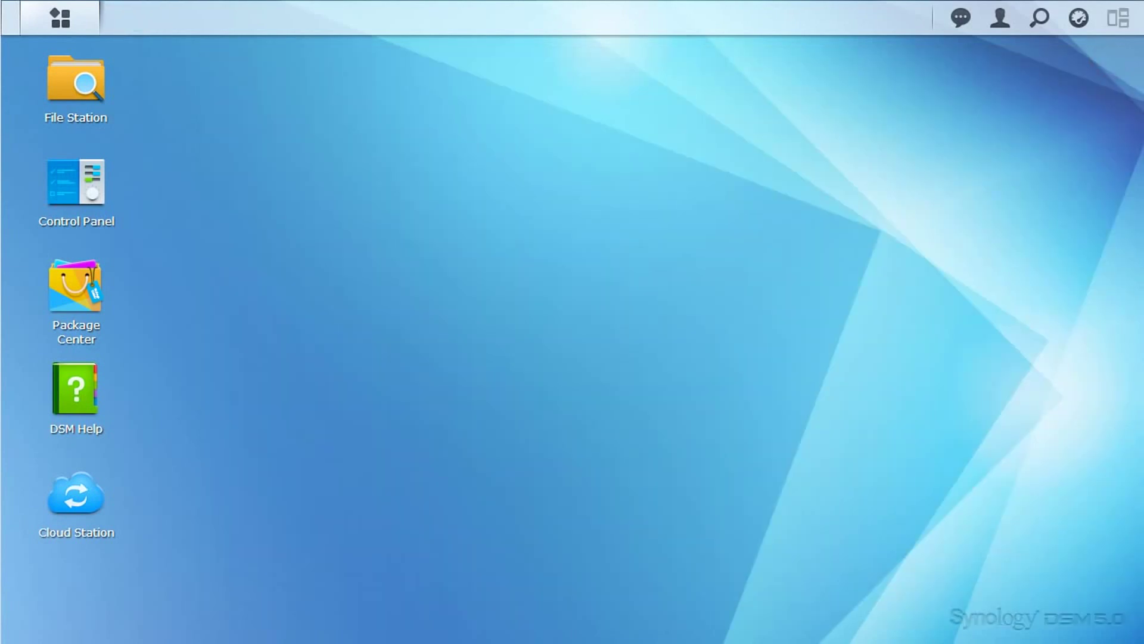
Launch Cloud Station from its desktop shortcut and bring up the Computers sync instructions.
click(89, 504)
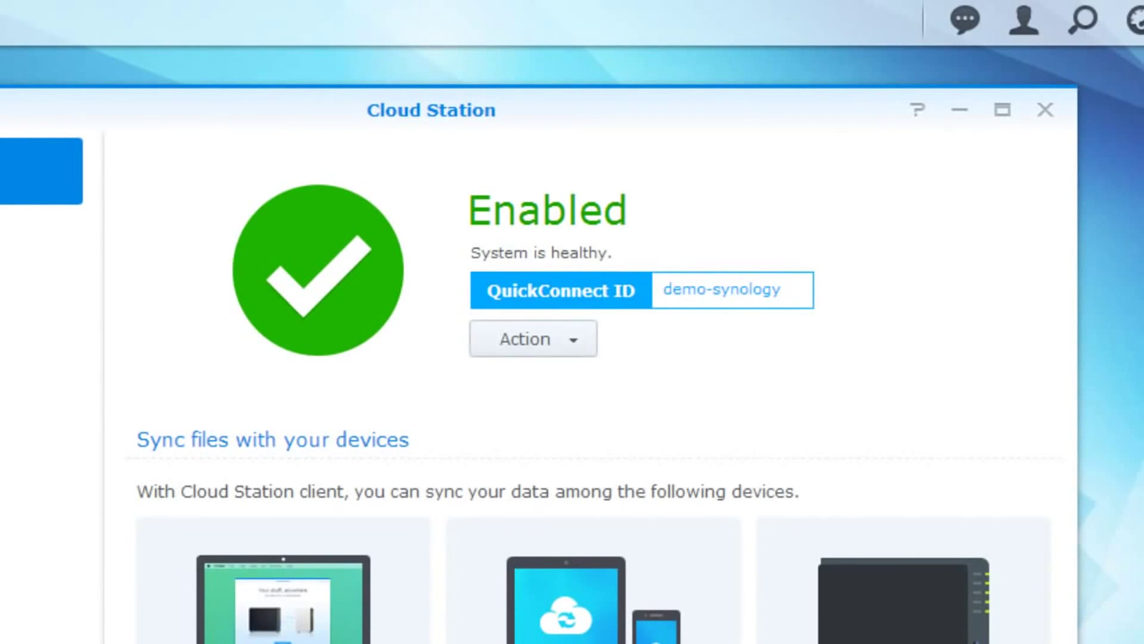
click(572, 340)
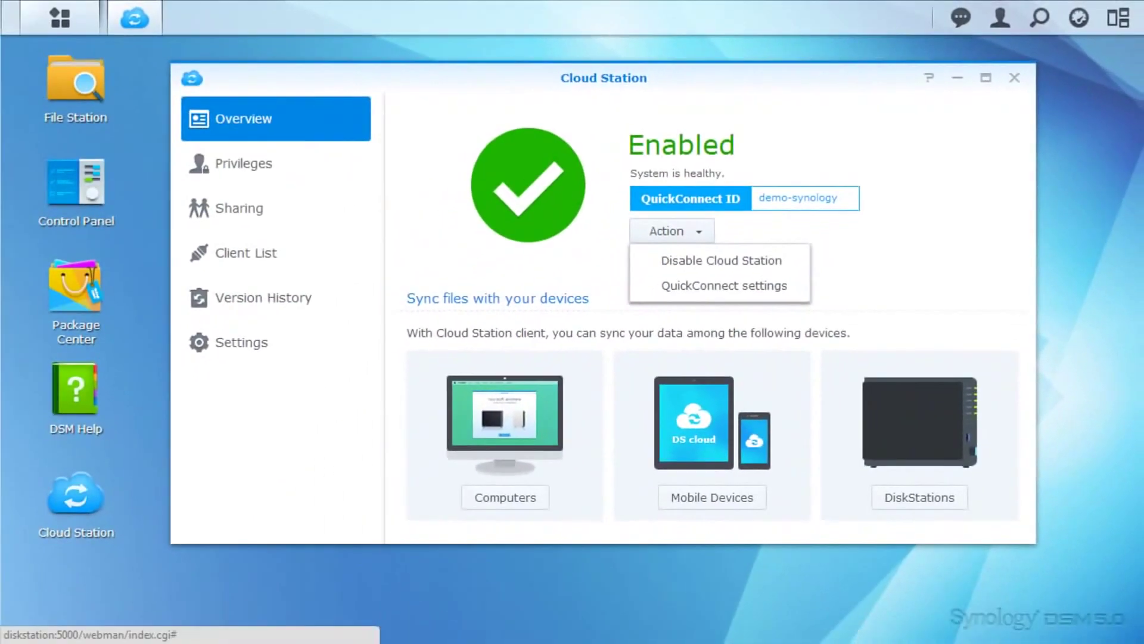
click(837, 445)
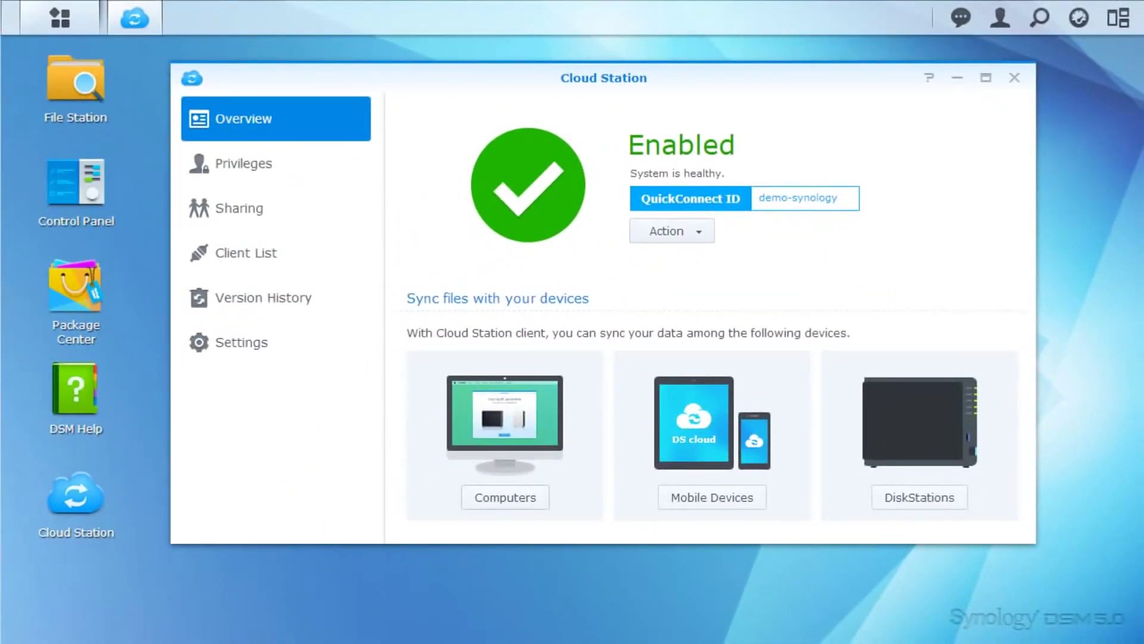
click(511, 495)
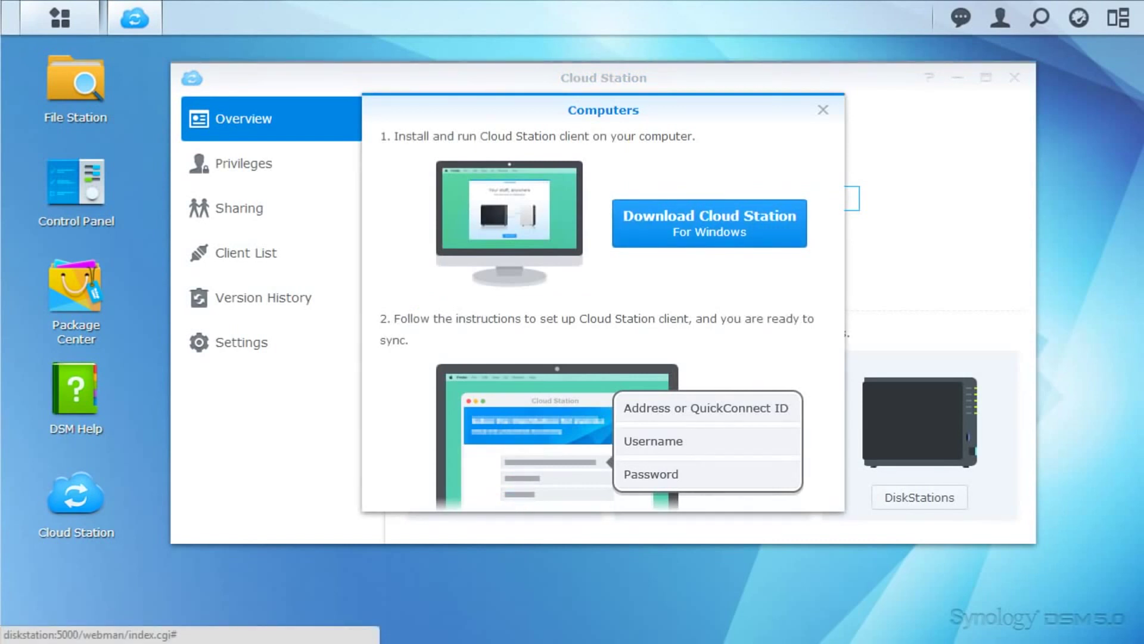
Download the Cloud Station Windows client and install it in English, accepting the license.
click(754, 227)
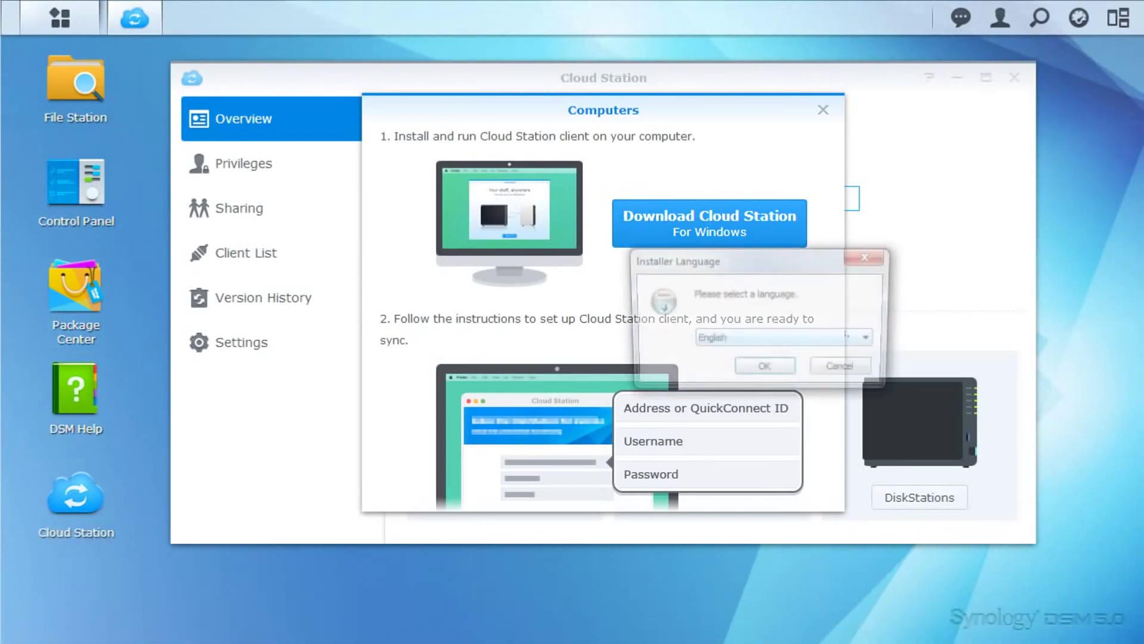
click(777, 369)
click(860, 468)
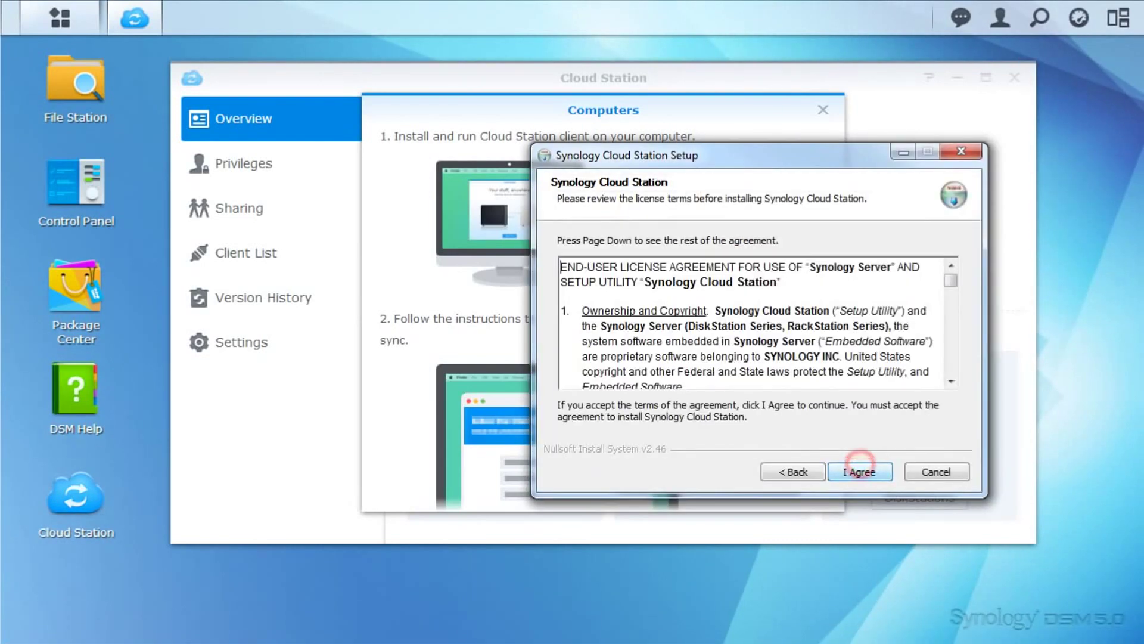
click(859, 470)
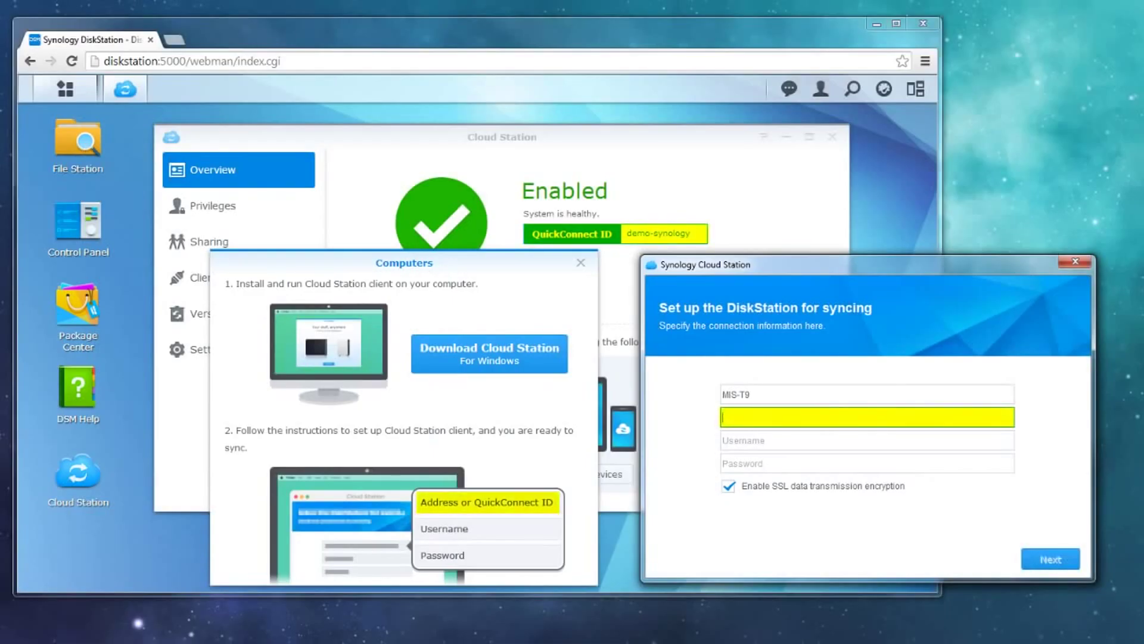
Enter the DiskStation's QuickConnect ID, a user's username and password, and proceed past the SSL warning.
text(demo-synology)
key(Tab)
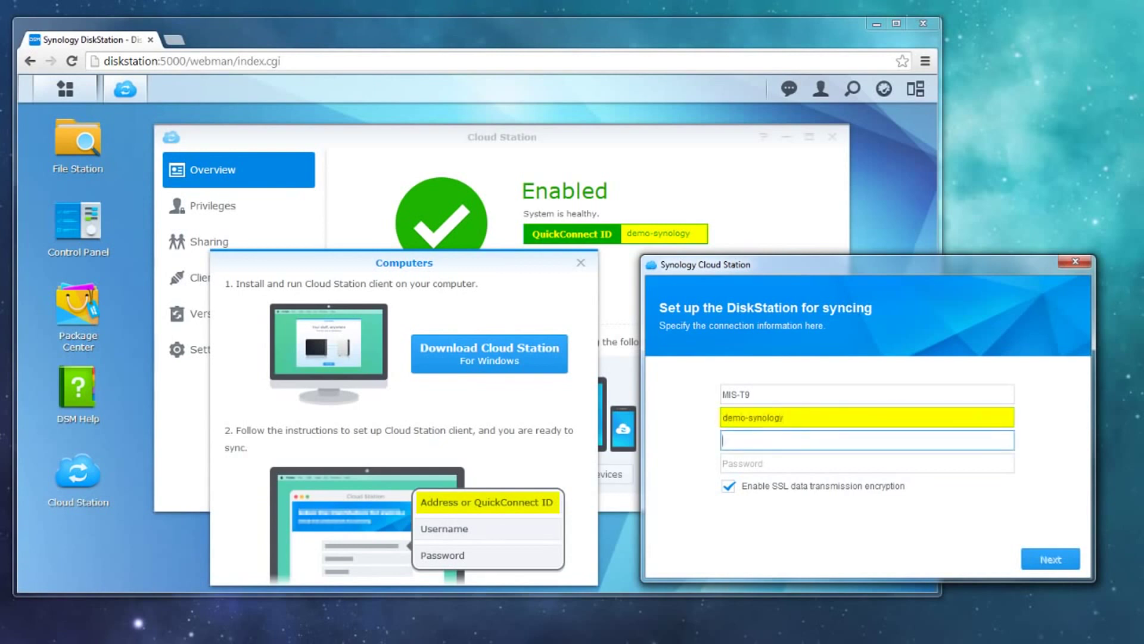
text(Andy)
key(Tab)
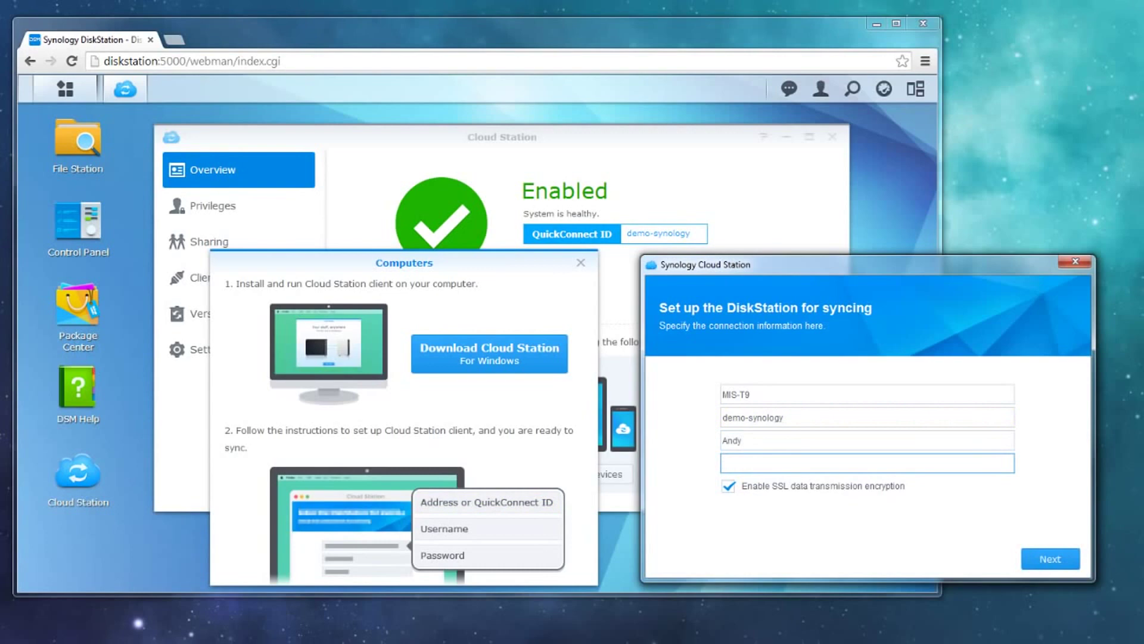
text(***************)
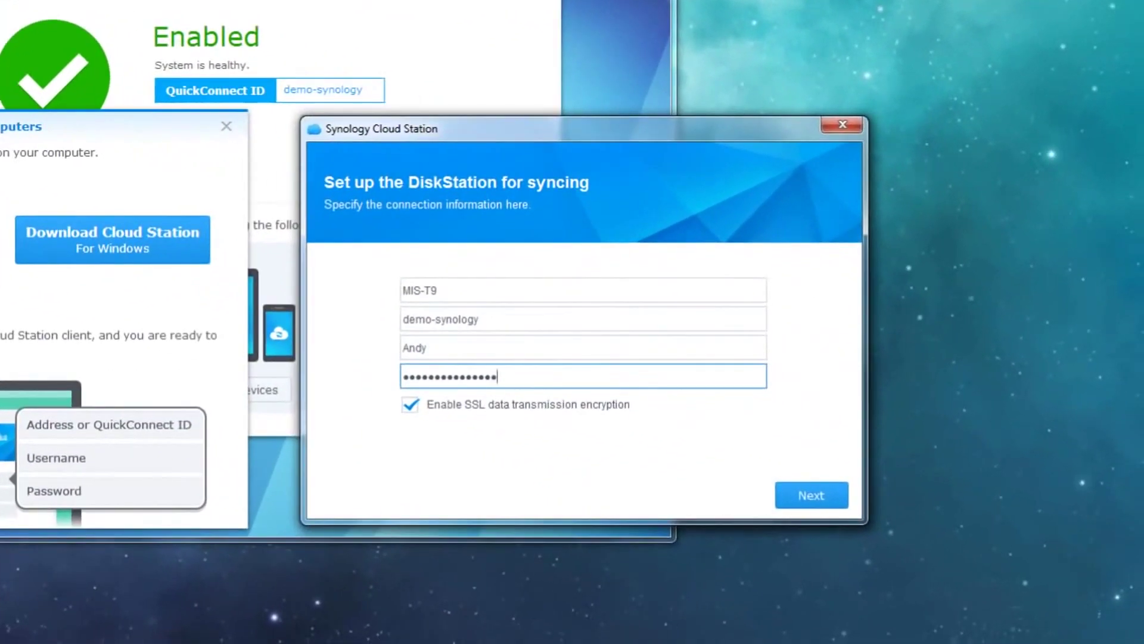
key(Return)
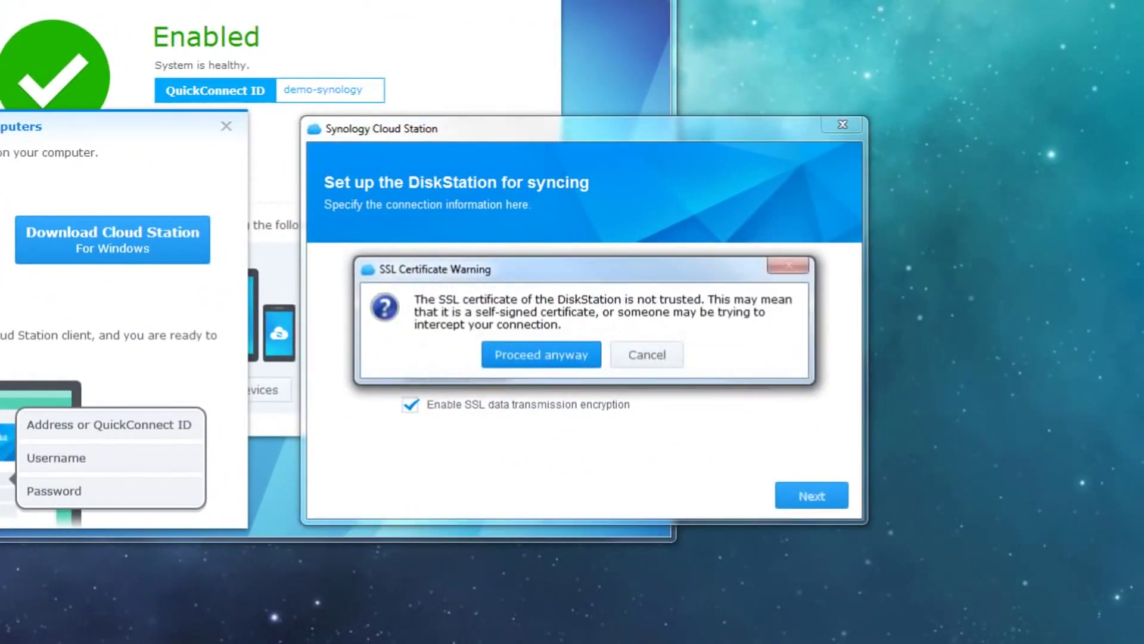
click(587, 351)
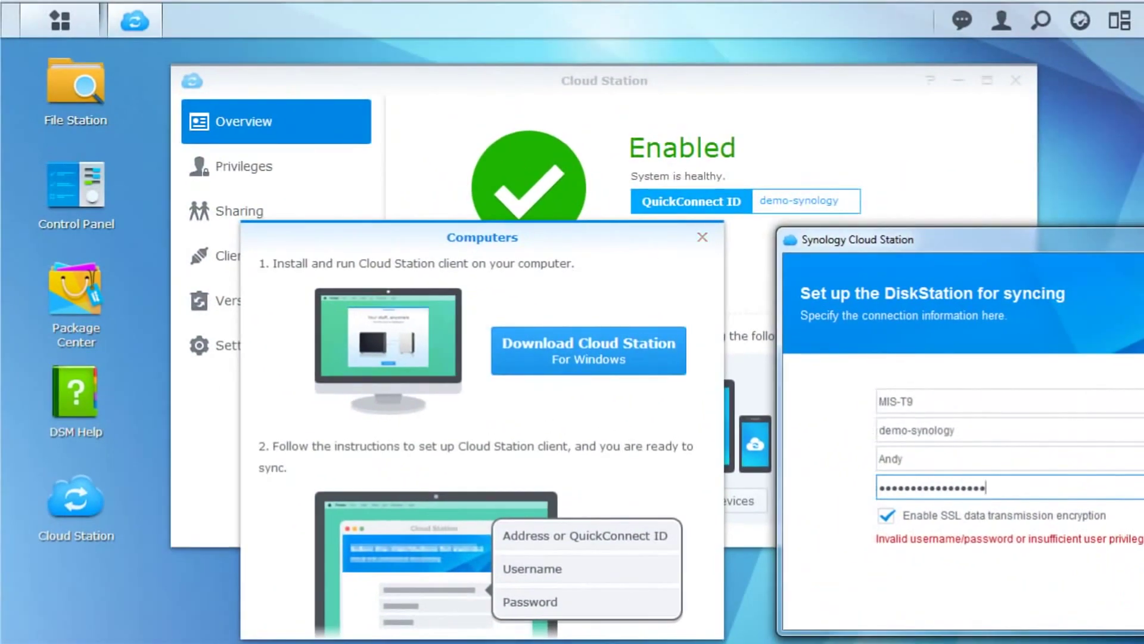
Close the Computers instructions, then enable Cloud Station privileges for the non-admin user and save.
click(700, 239)
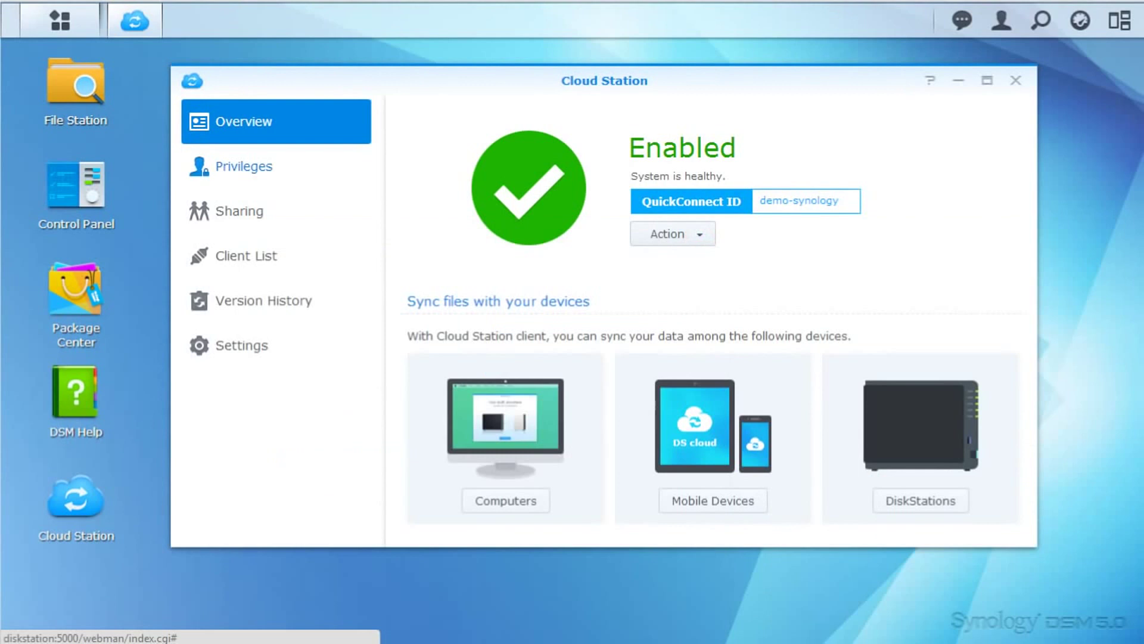
click(270, 167)
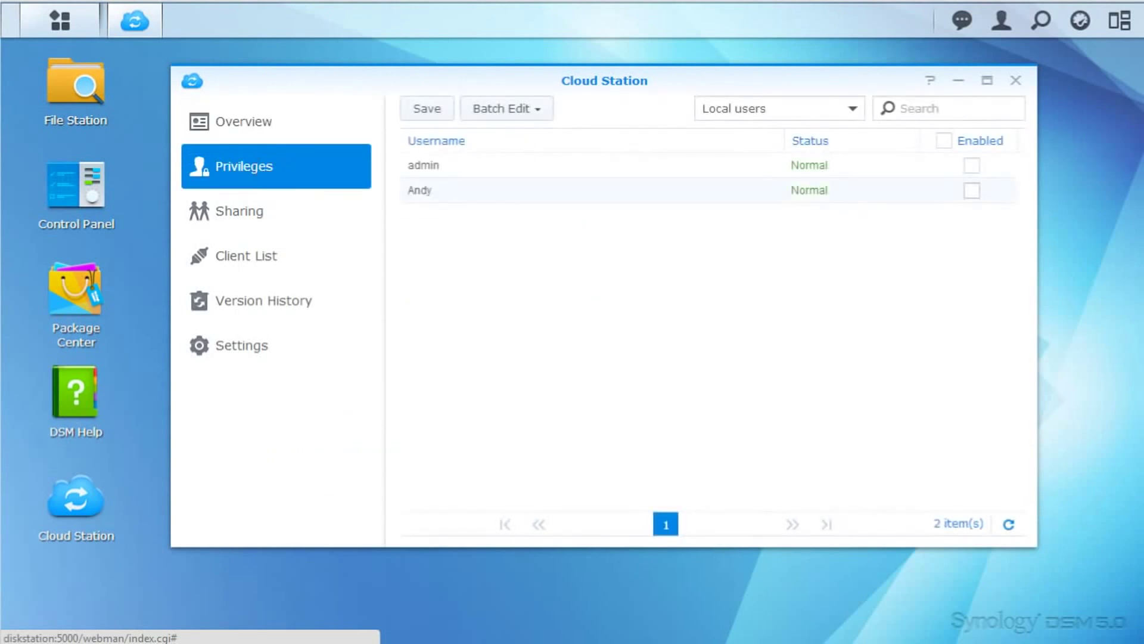
click(971, 190)
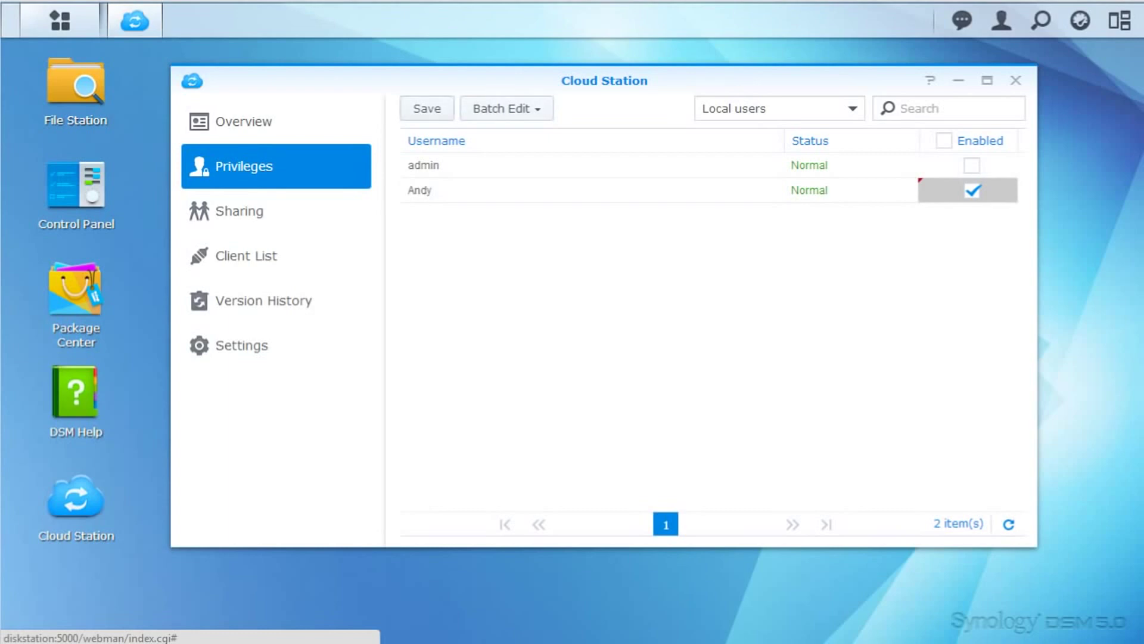
click(429, 97)
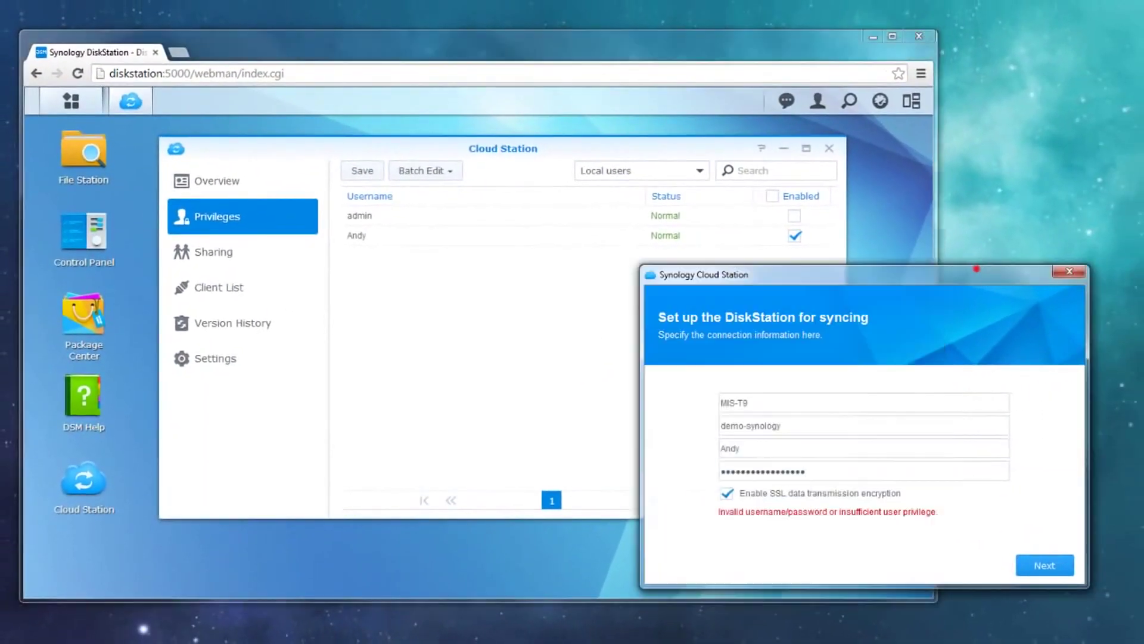
Reconnect past the SSL warning and create a new local folder named 'Cloud Station'.
click(1042, 565)
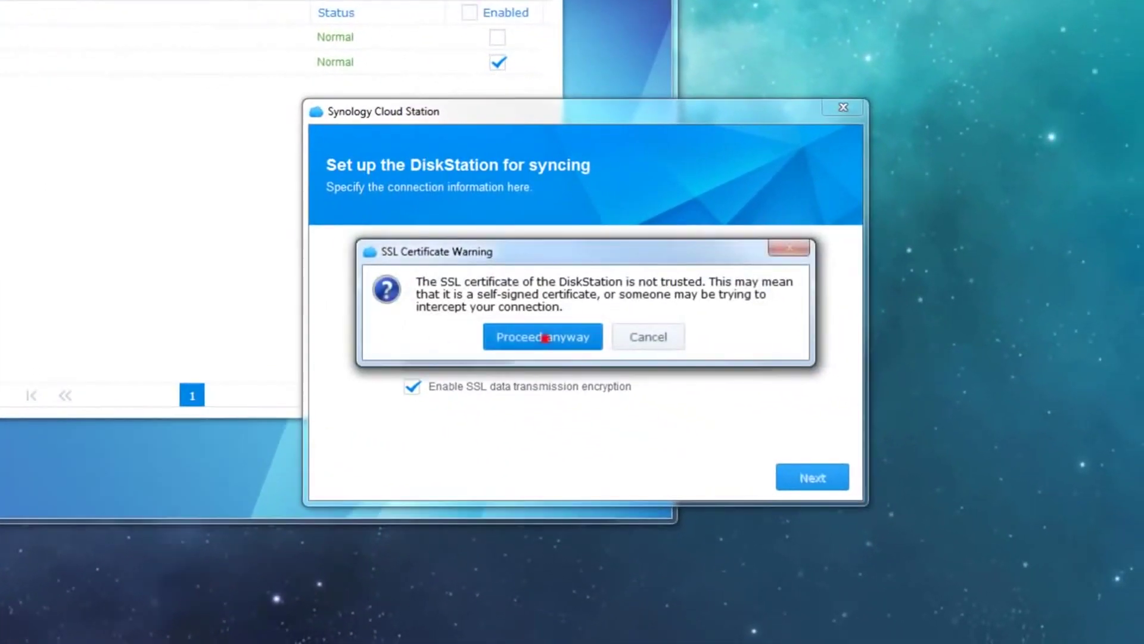
click(545, 337)
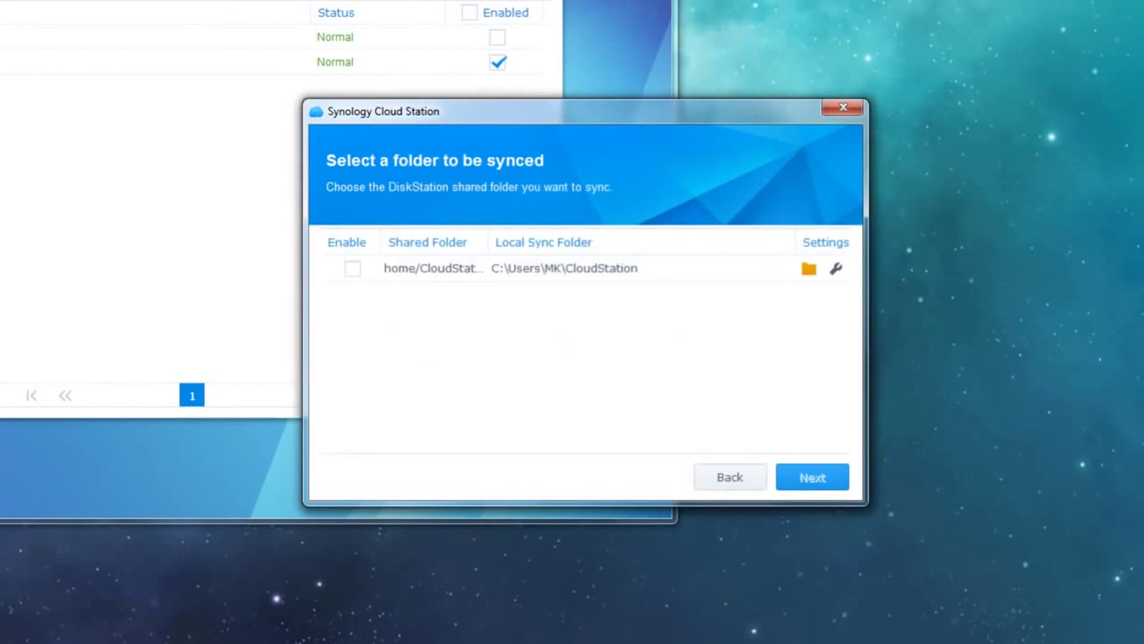
click(808, 268)
right_click(620, 321)
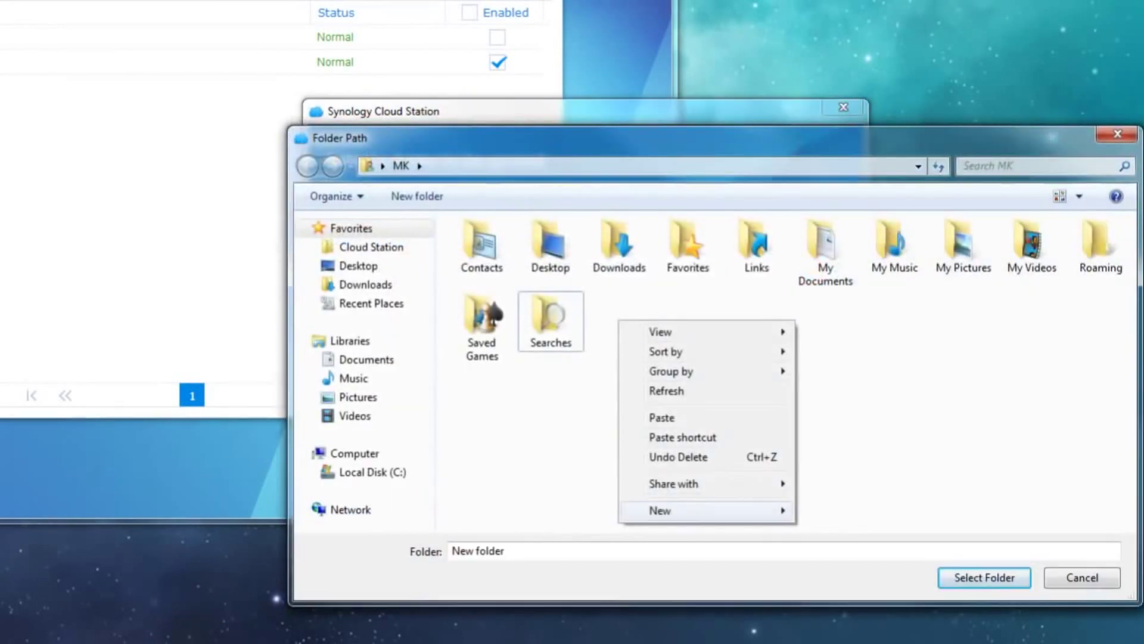
mouse_move(660, 510)
click(816, 507)
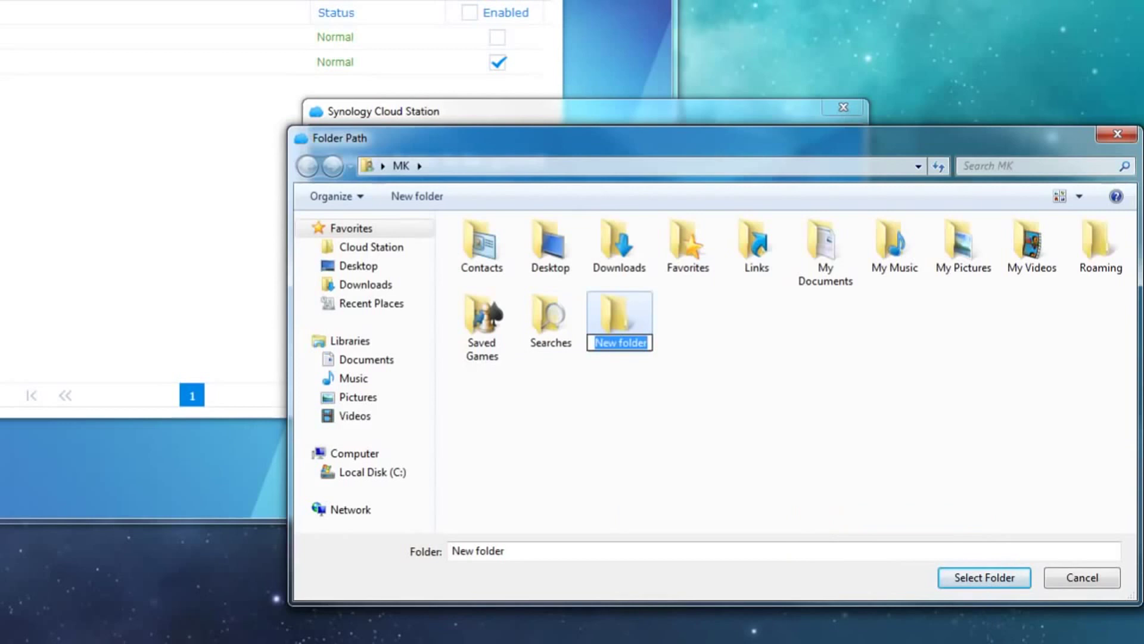
text(Cloud Station)
key(Return)
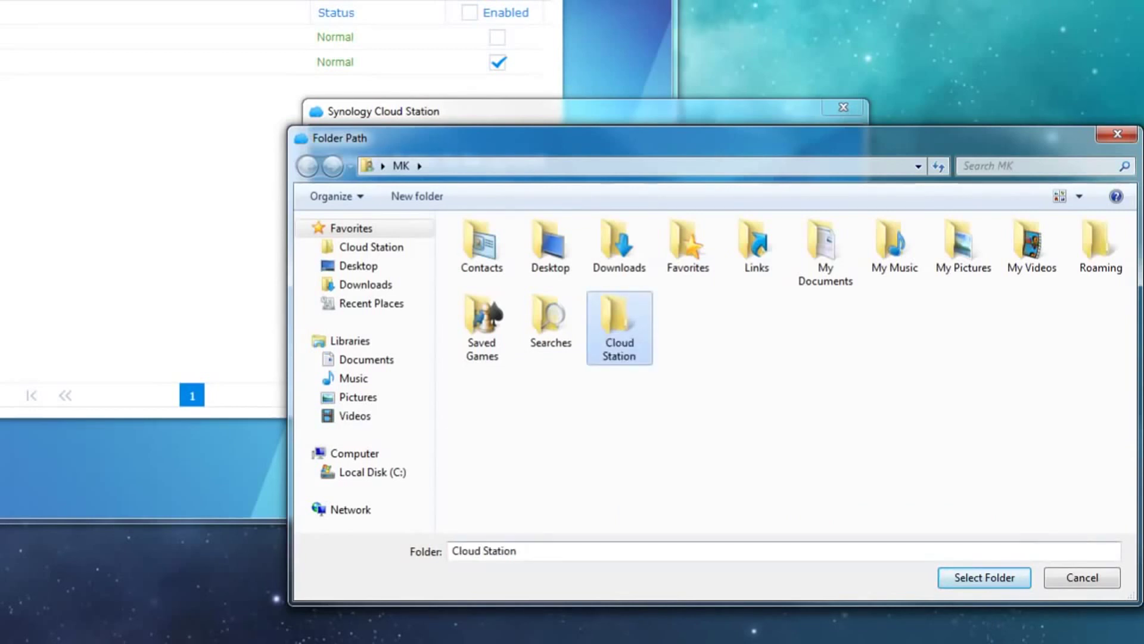
Use 'Cloud Station' as the local path, enable home/CloudStation syncing, and finish setup.
click(984, 577)
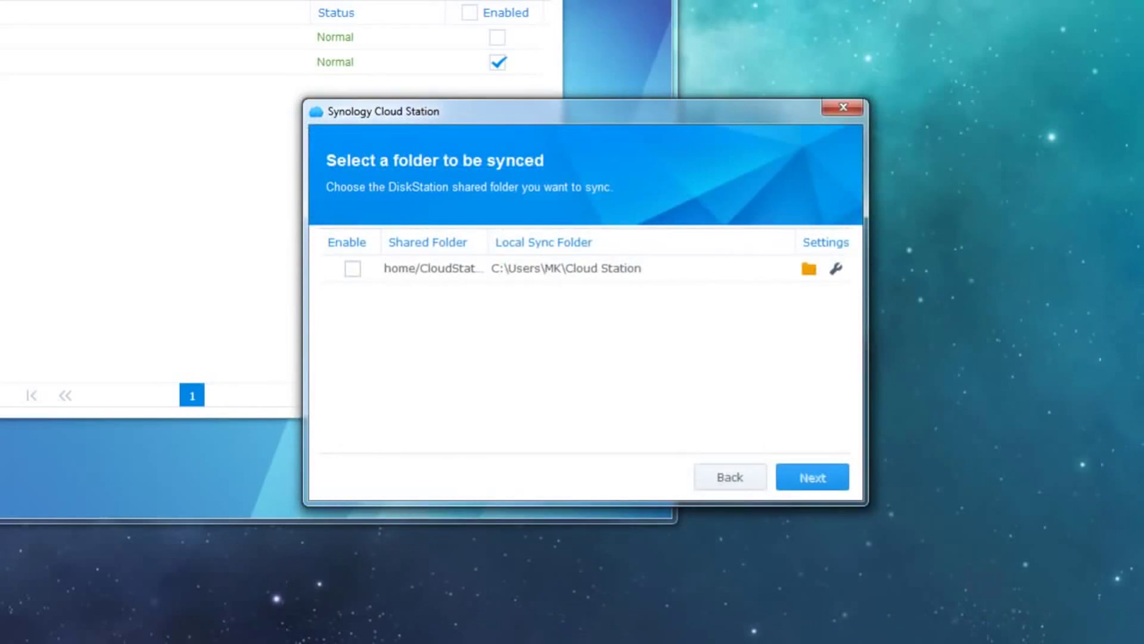
click(353, 268)
click(813, 477)
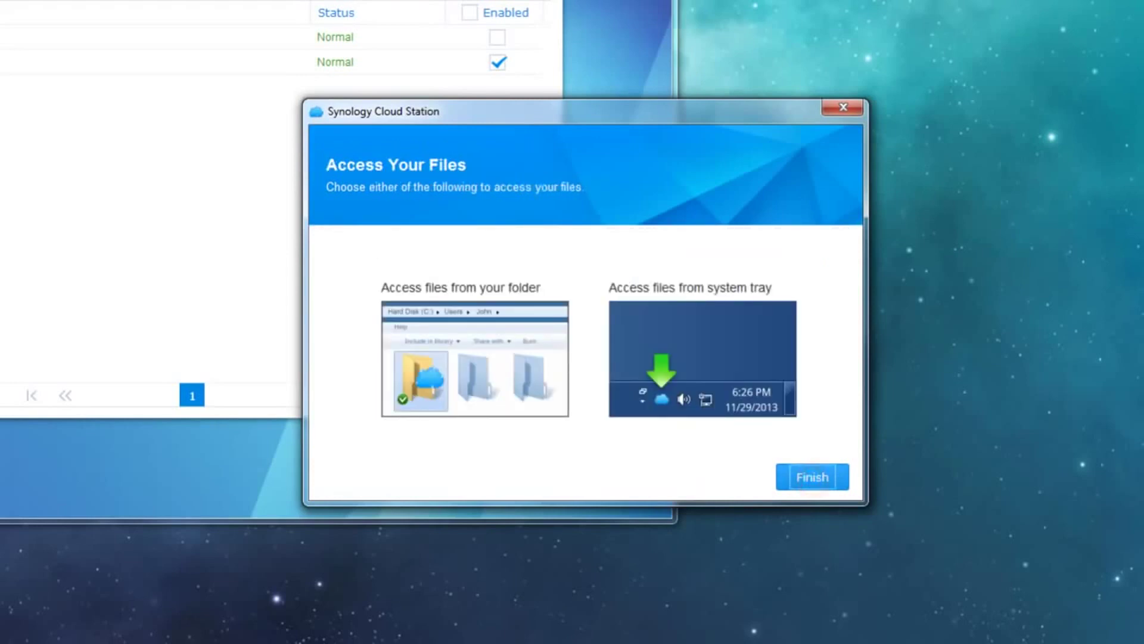
click(812, 477)
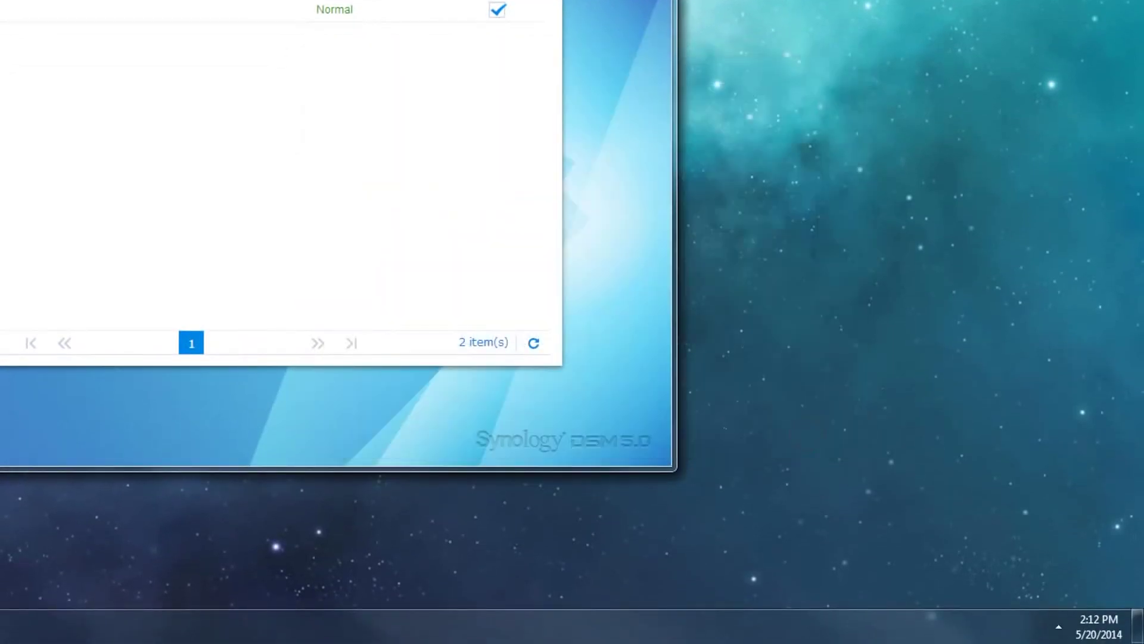
click(1058, 627)
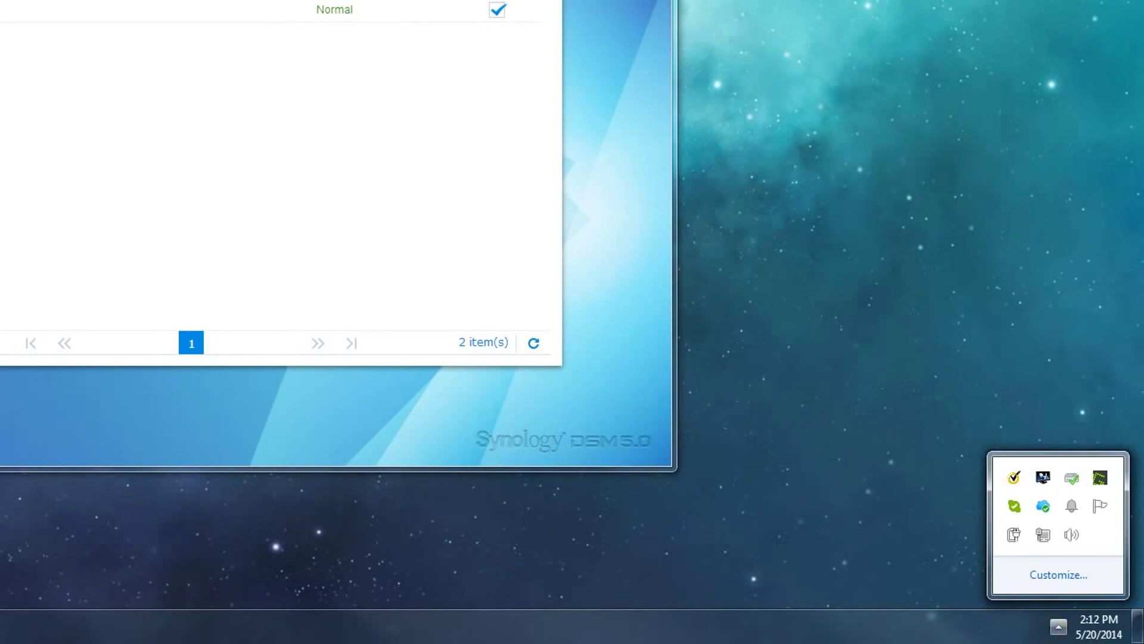
Open the local Cloud Station folder from its tray icon, showing the synced Sample Pictures folder.
double_click(1043, 506)
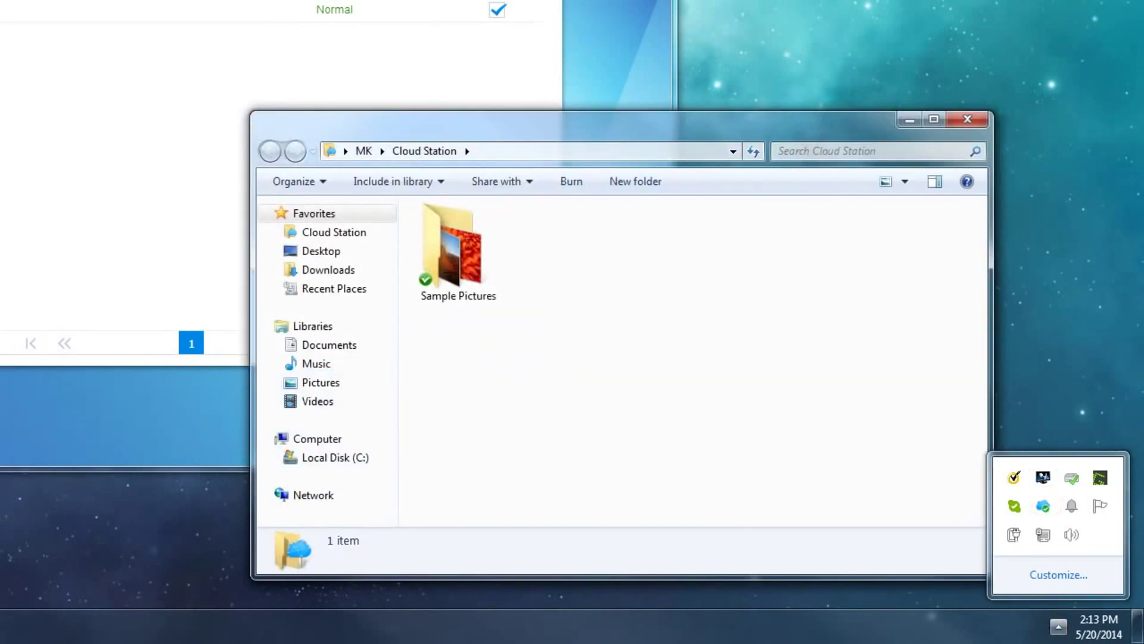
click(695, 284)
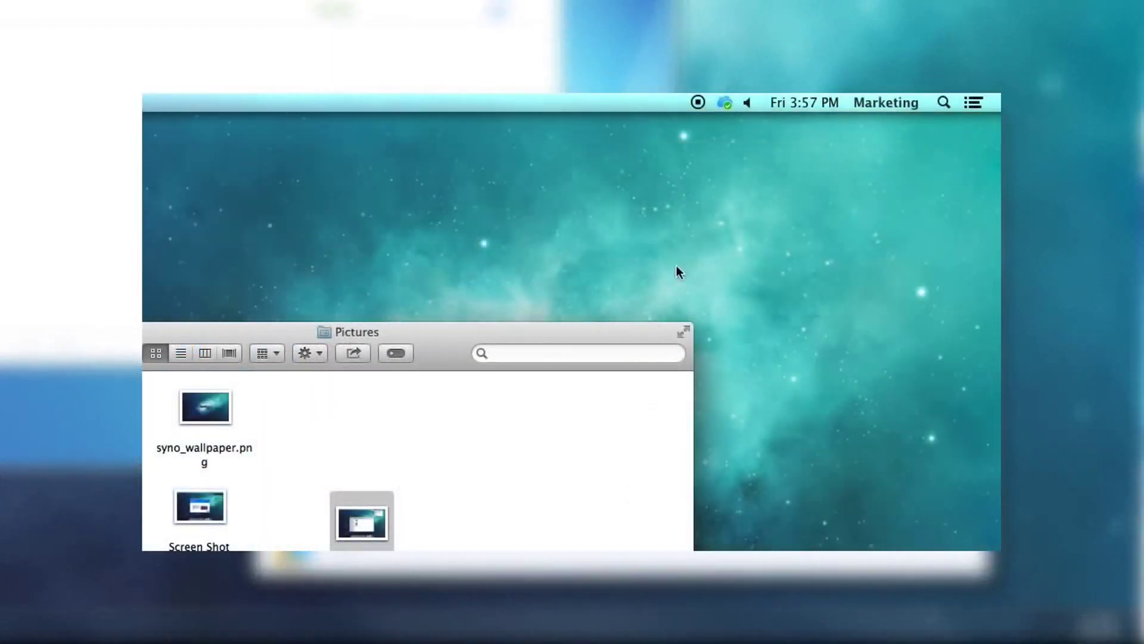
Open the CloudStation folder from the Cloud Station status menu and move its window into full view.
click(724, 102)
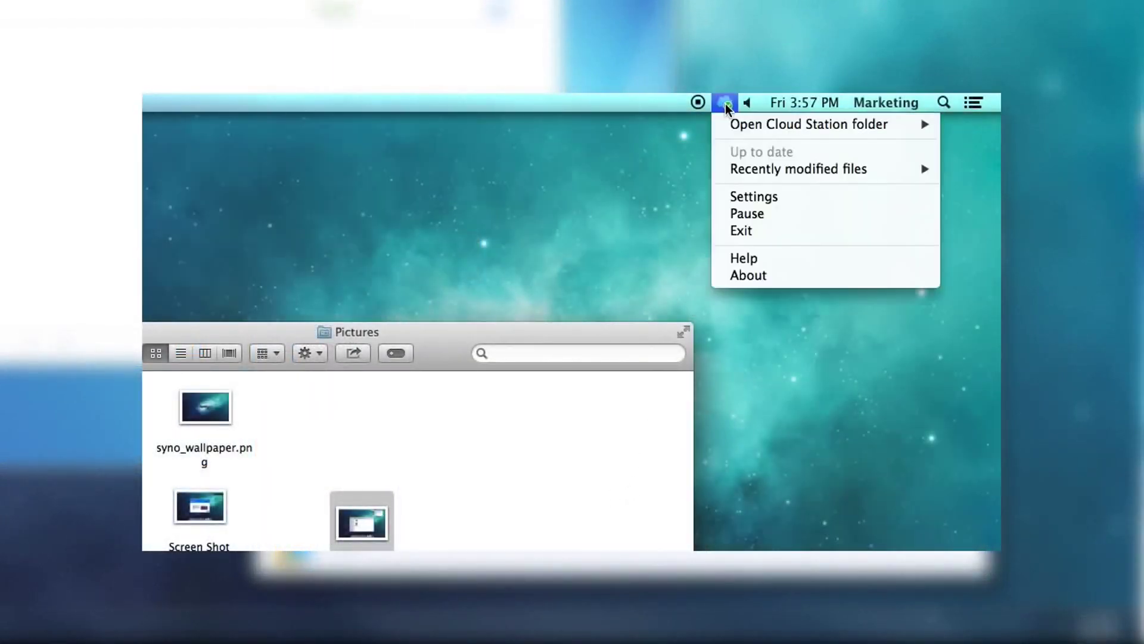
mouse_move(738, 124)
click(695, 124)
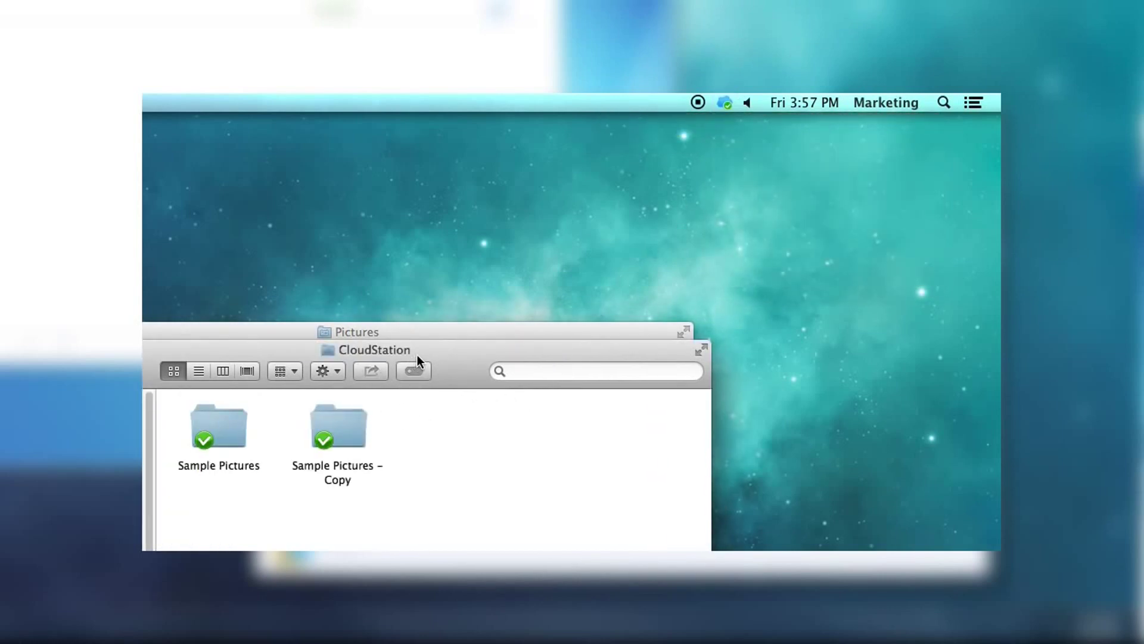
drag(418, 355, 556, 203)
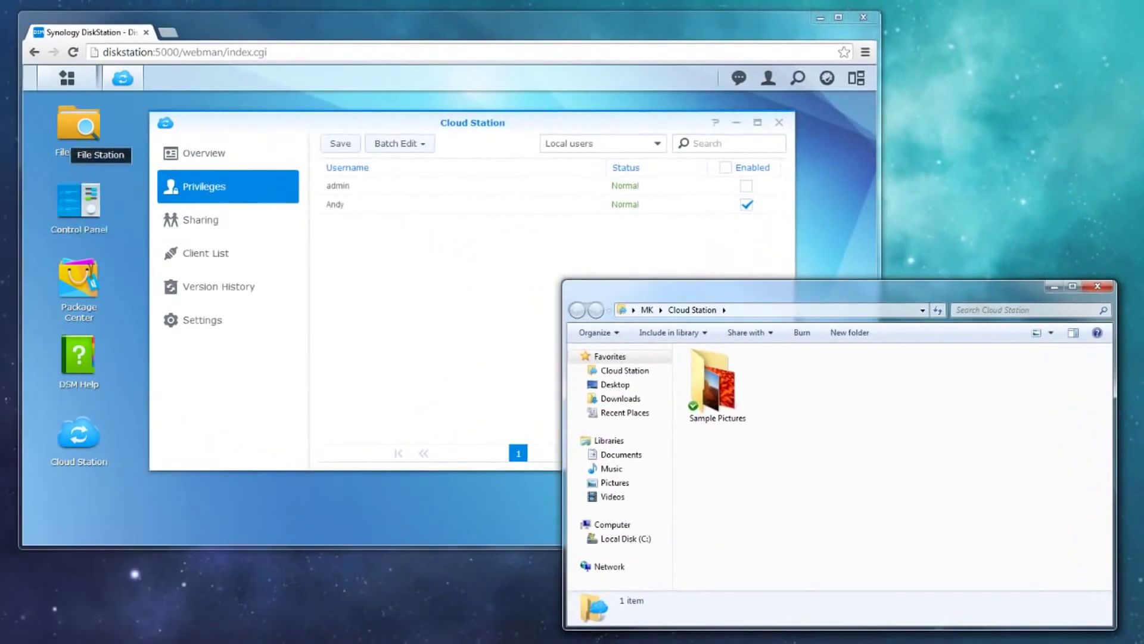
Browse File Station to homes > user > CloudStation.
click(62, 130)
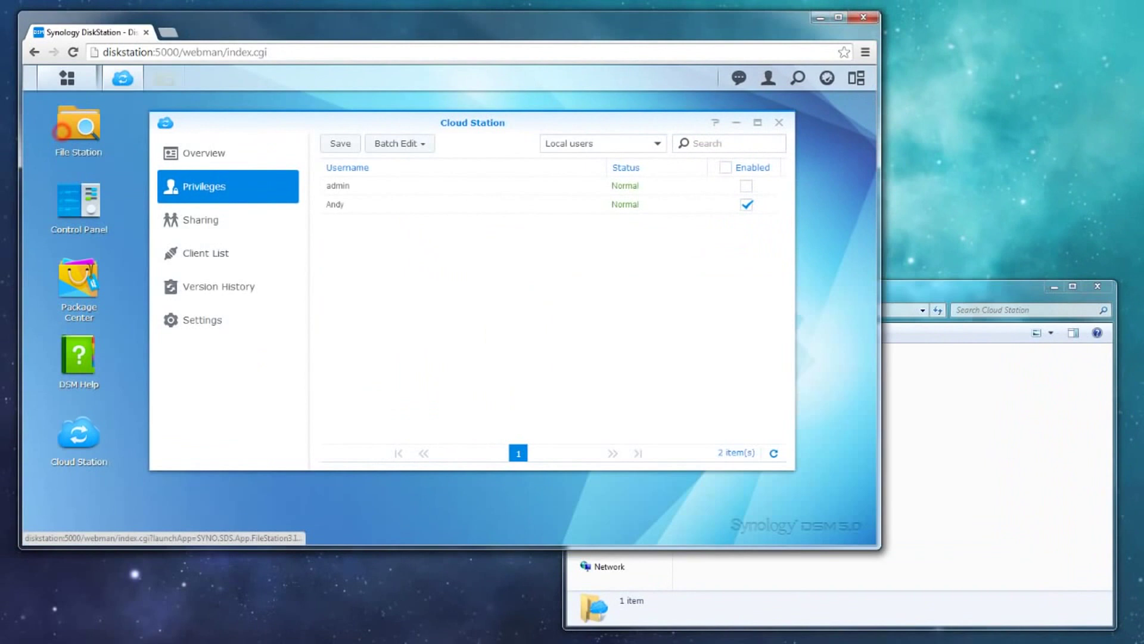
click(213, 237)
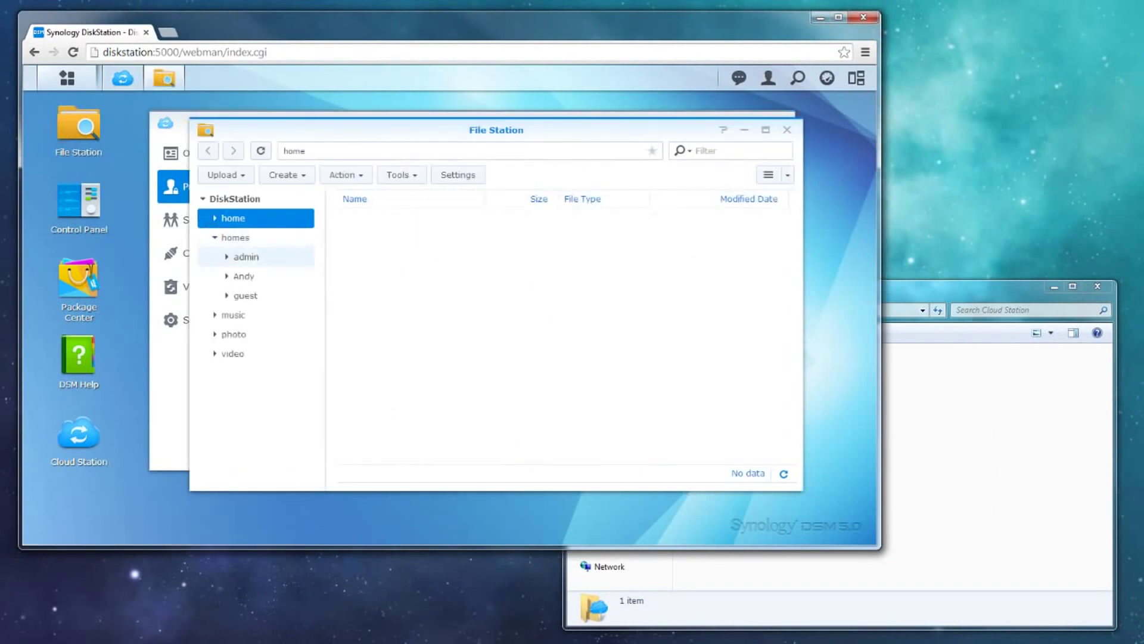
click(251, 277)
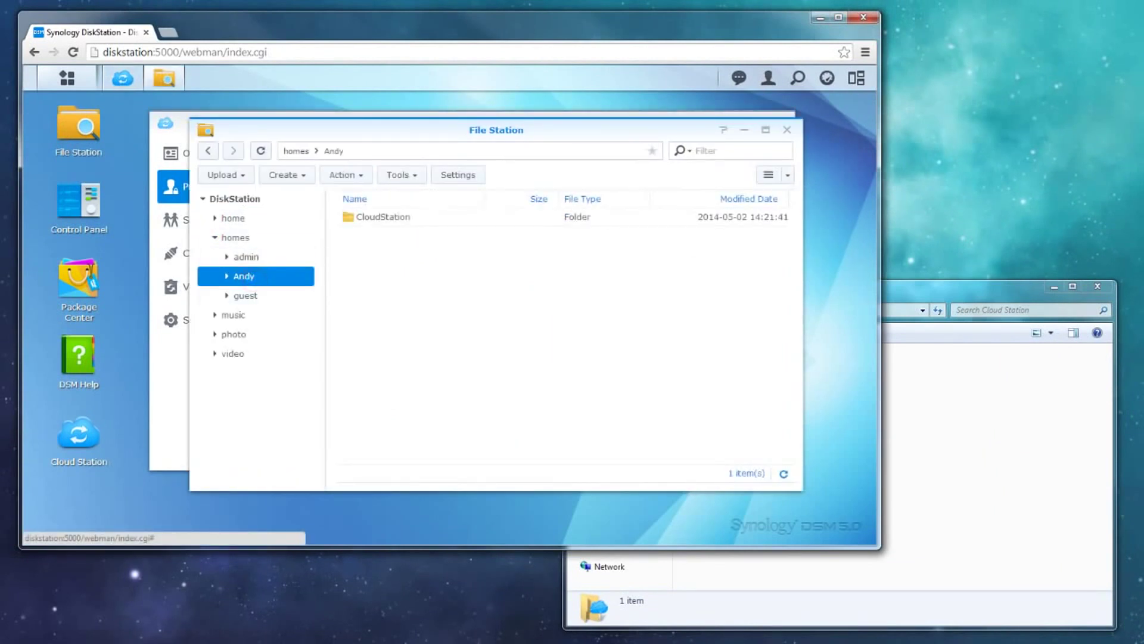
double_click(411, 219)
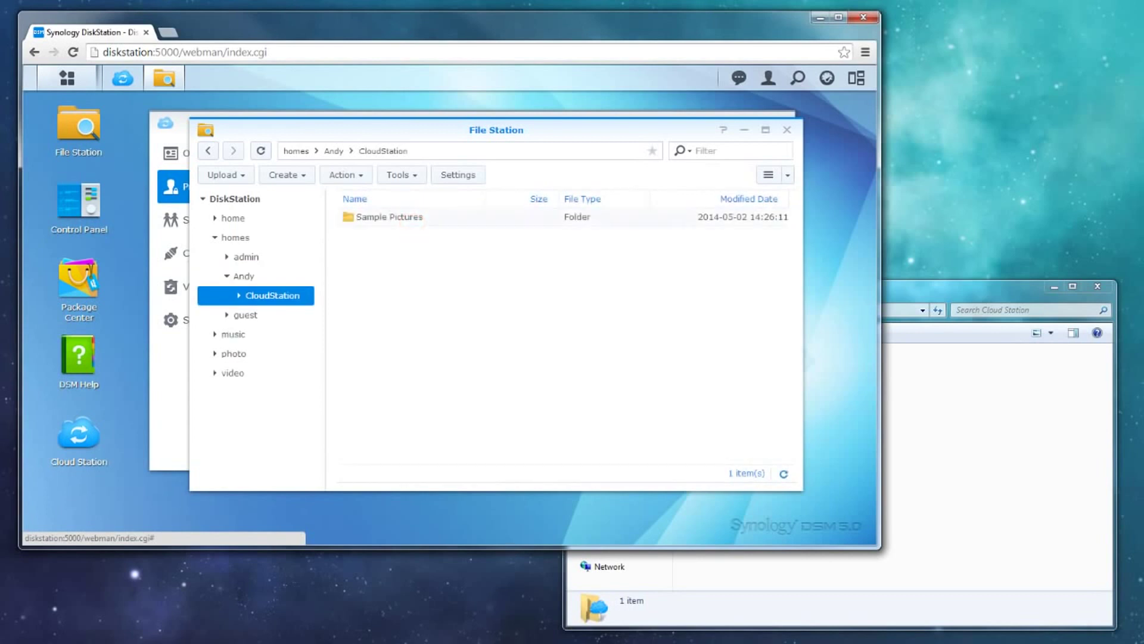
Duplicate the Sample Pictures folder in the local Cloud Station folder, creating Sample Pictures - Copy.
click(998, 416)
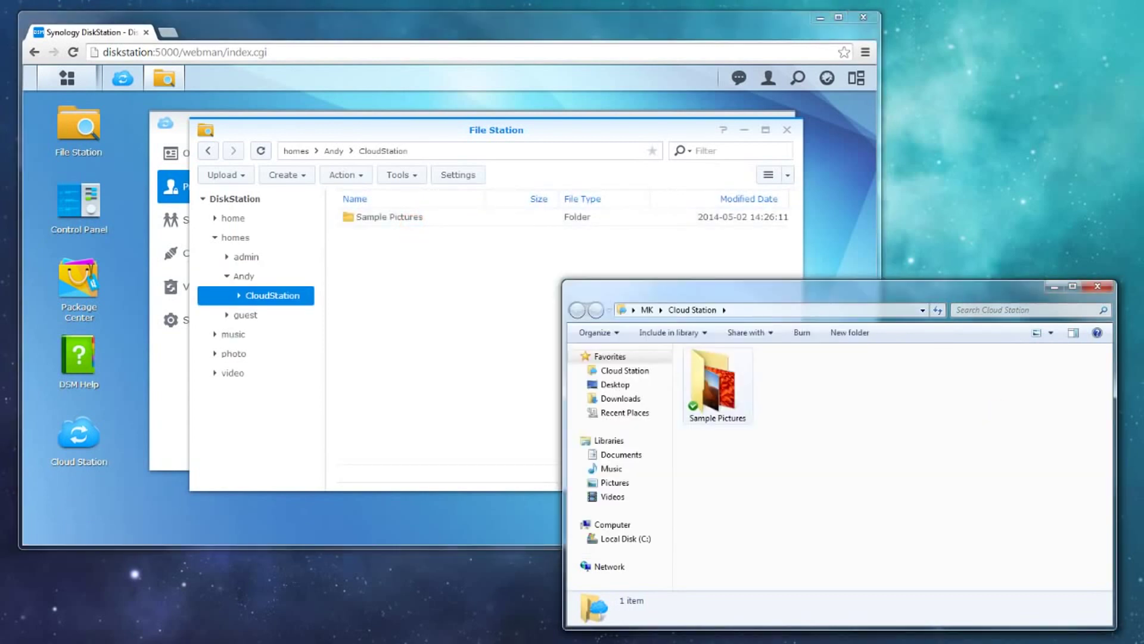
drag(718, 384, 821, 411)
click(860, 418)
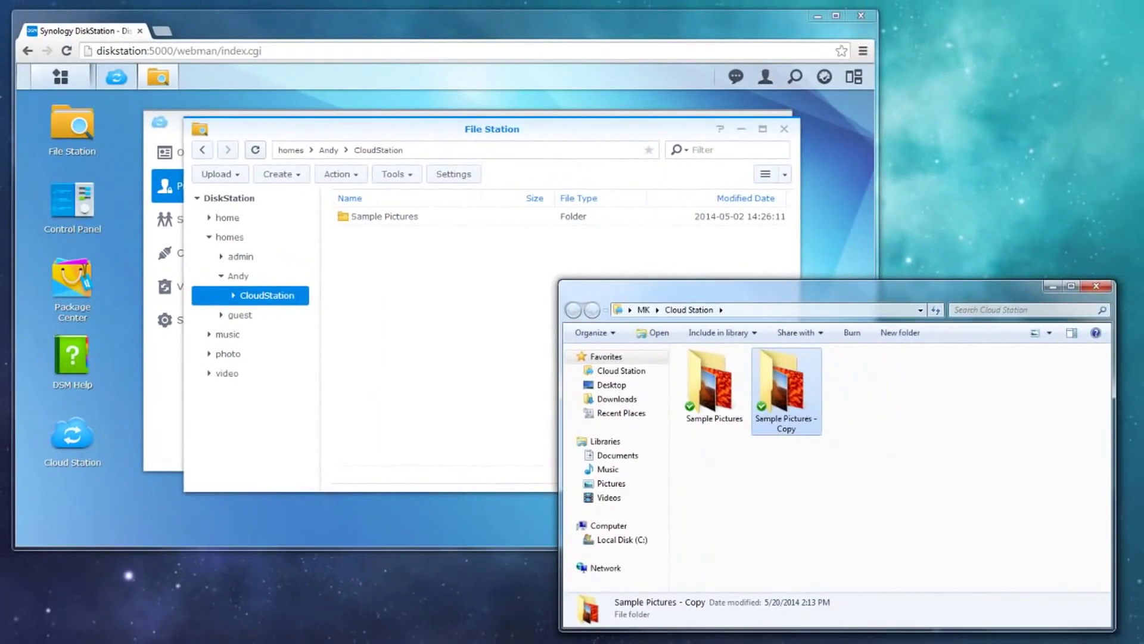
Refresh File Station so the synced Sample Pictures - Copy appears in CloudStation.
click(156, 62)
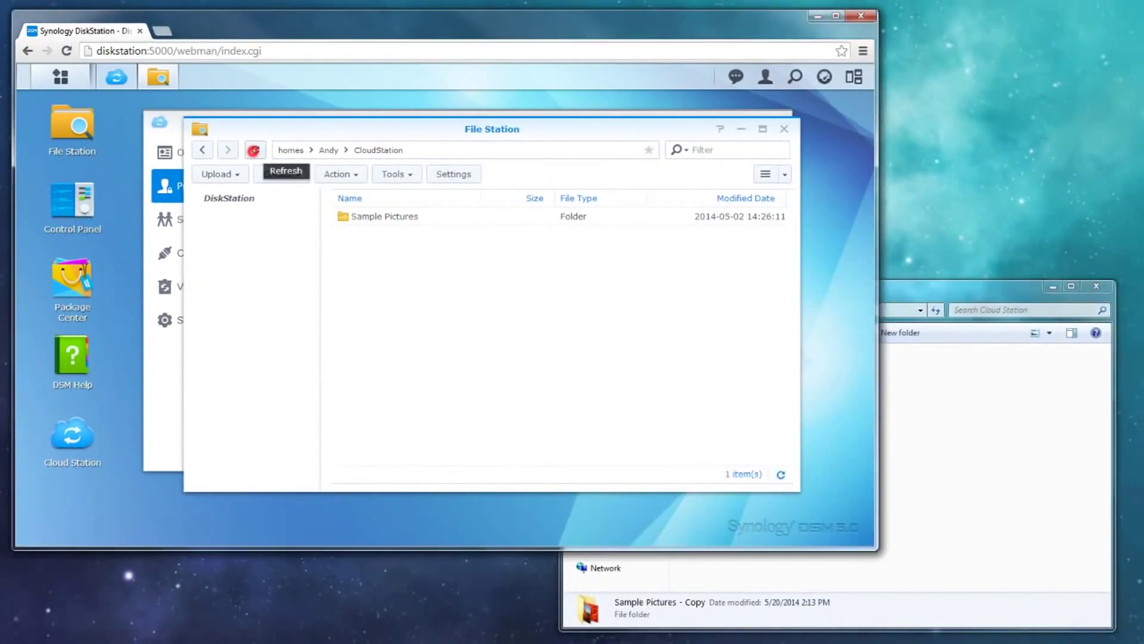
click(254, 150)
click(971, 423)
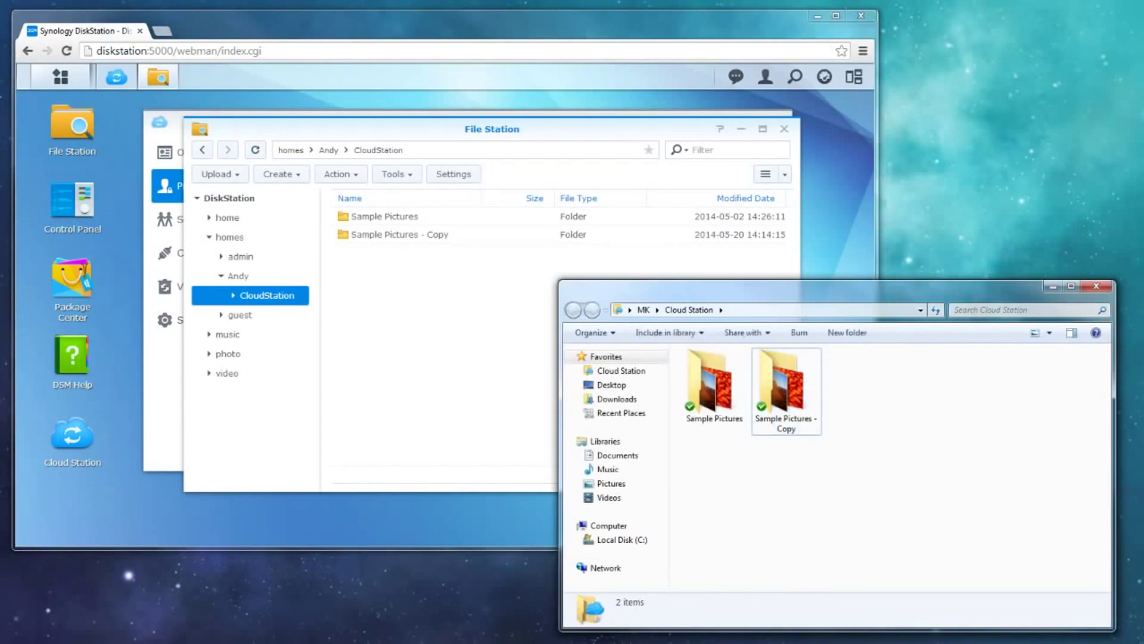